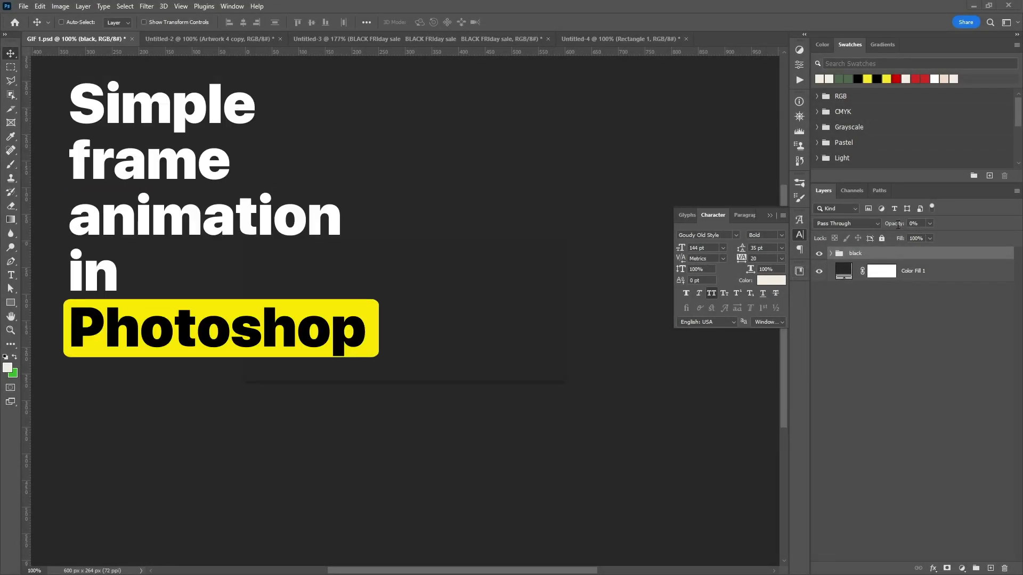
# - Raise the 'black' group's opacity from 0% to 100% to reveal the sale artwork
pyautogui.moveTo(887, 224); pyautogui.dragTo(1007, 223)
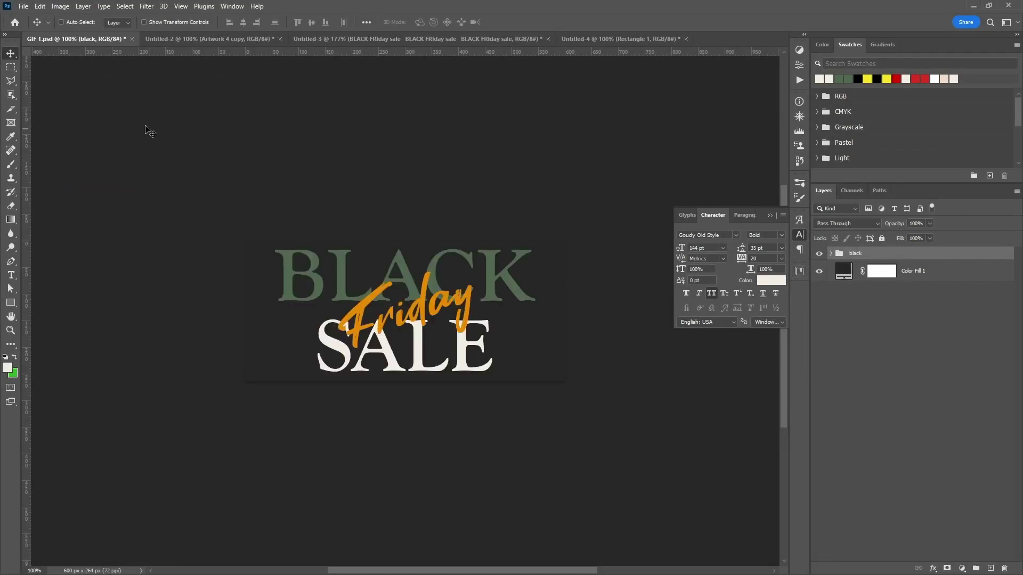
# - Show the Timeline, create a frame animation, and give frame 1 a 1-second delay
pyautogui.click(232, 6)
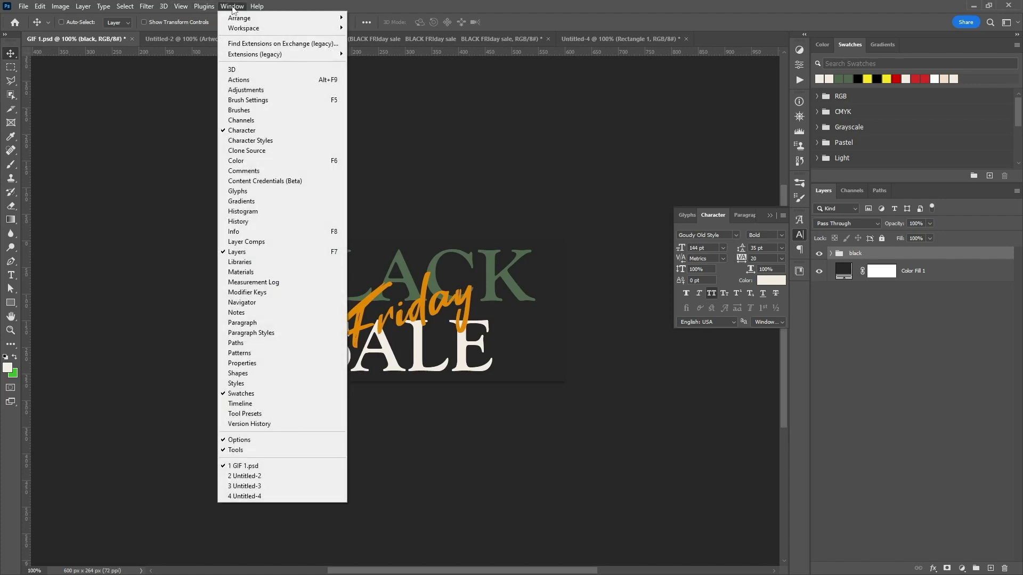
pyautogui.click(253, 406)
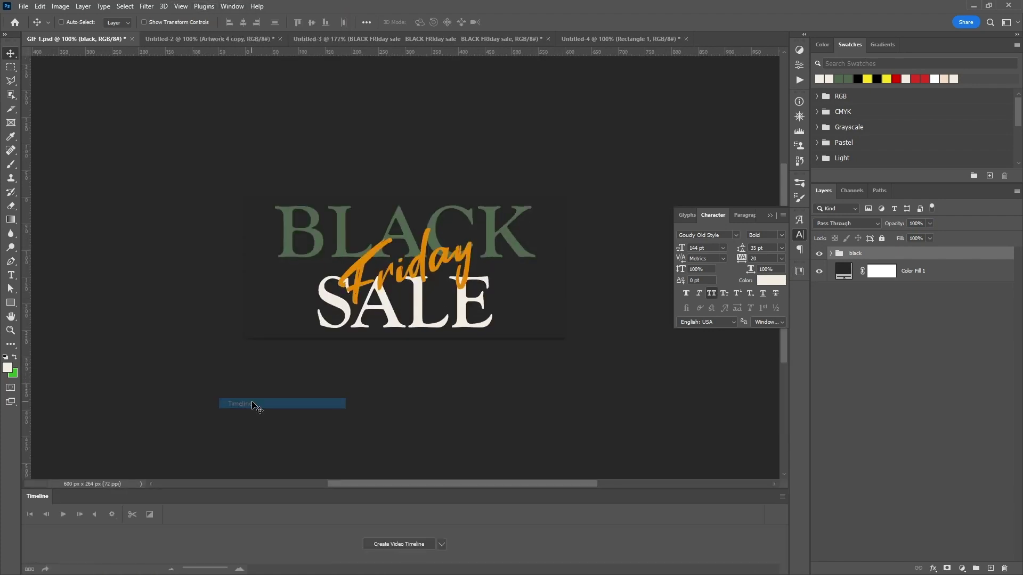
pyautogui.click(442, 544)
pyautogui.click(424, 566)
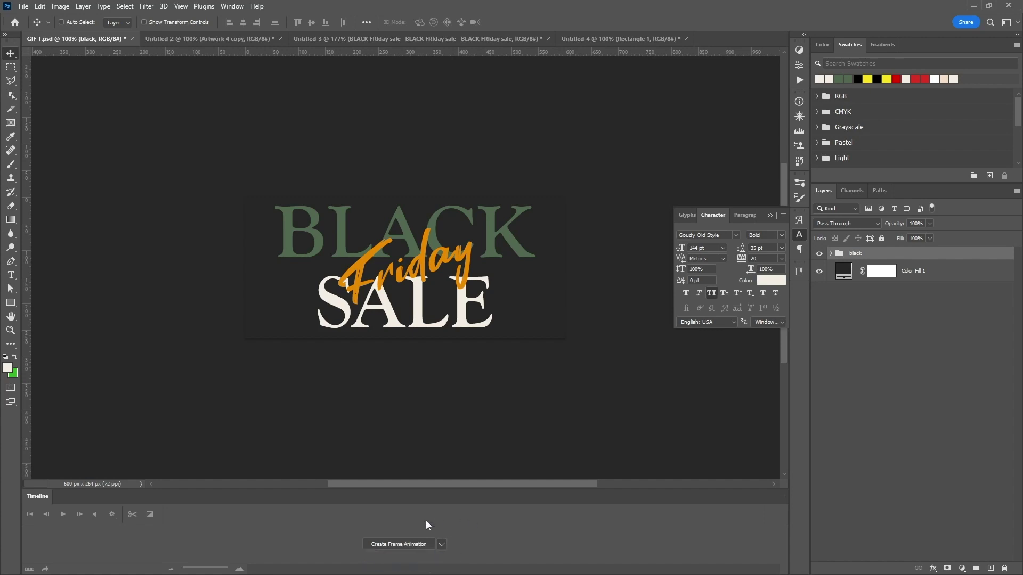
pyautogui.click(392, 544)
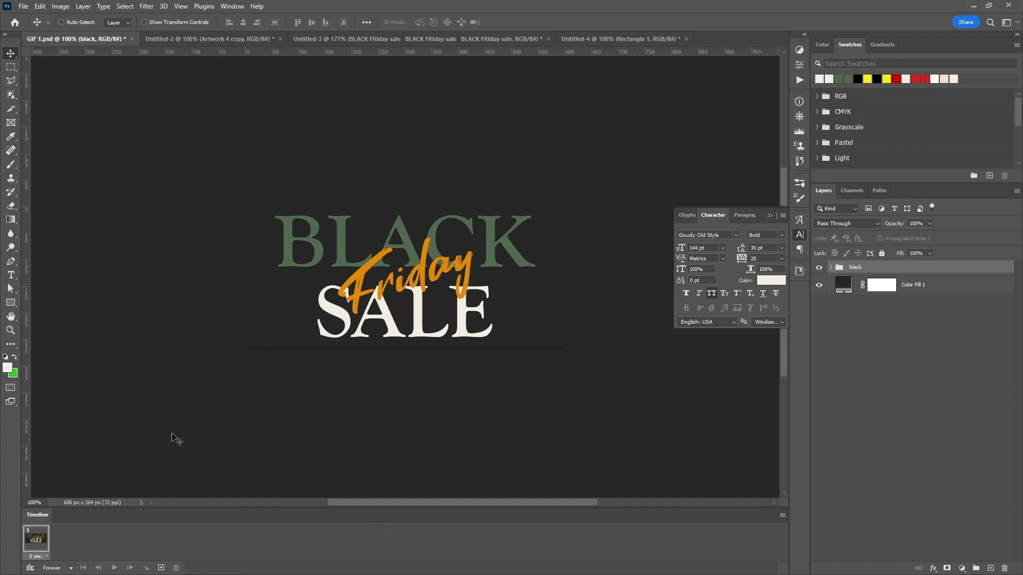
pyautogui.click(45, 559)
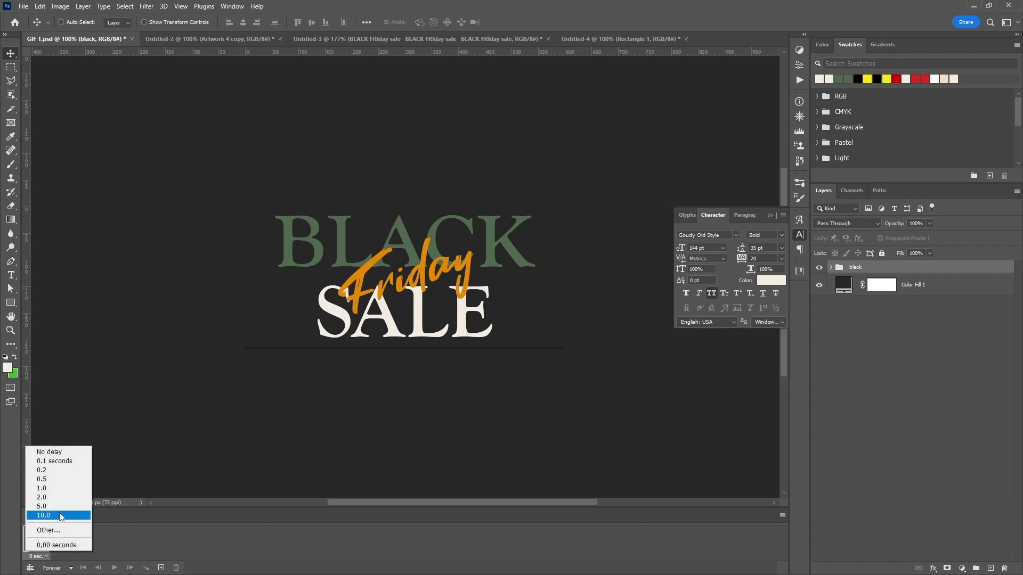
pyautogui.click(73, 487)
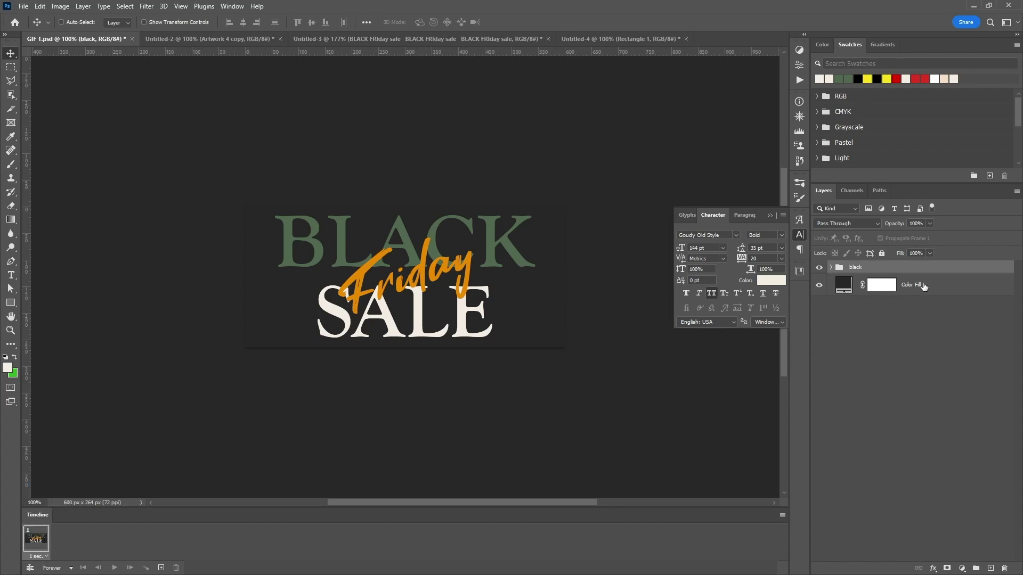
# - Duplicate the 'black' group and recolor its BLACK text layer cream
pyautogui.moveTo(940, 273); pyautogui.dragTo(990, 568)
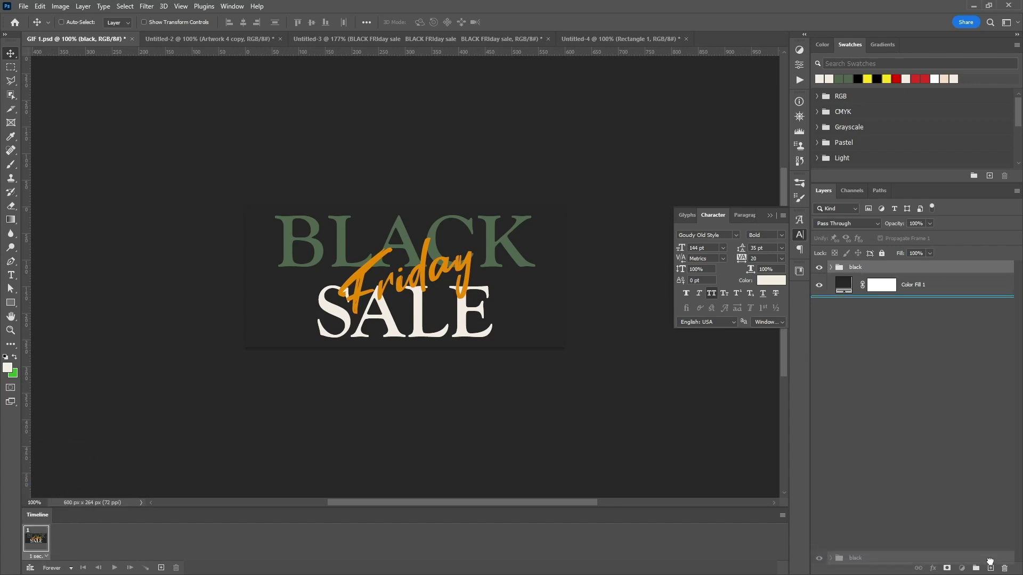
pyautogui.click(831, 267)
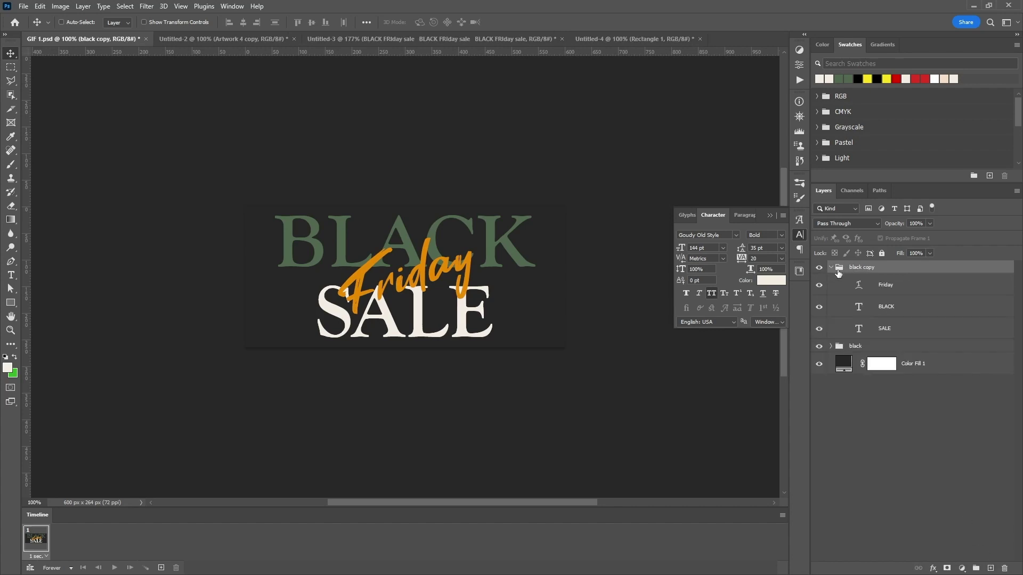
pyautogui.click(900, 310)
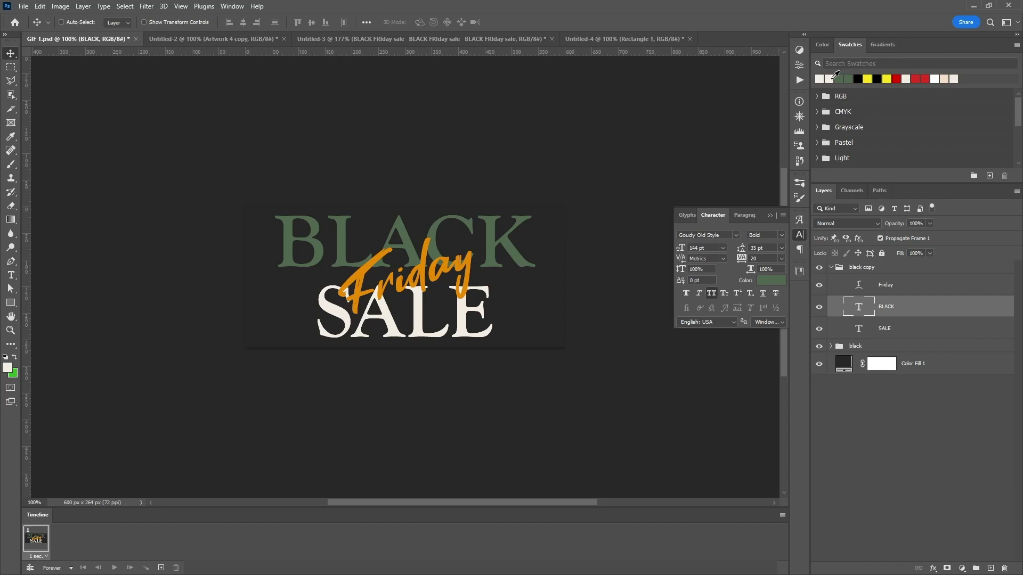
pyautogui.hotkey('alt', 'BackSpace')
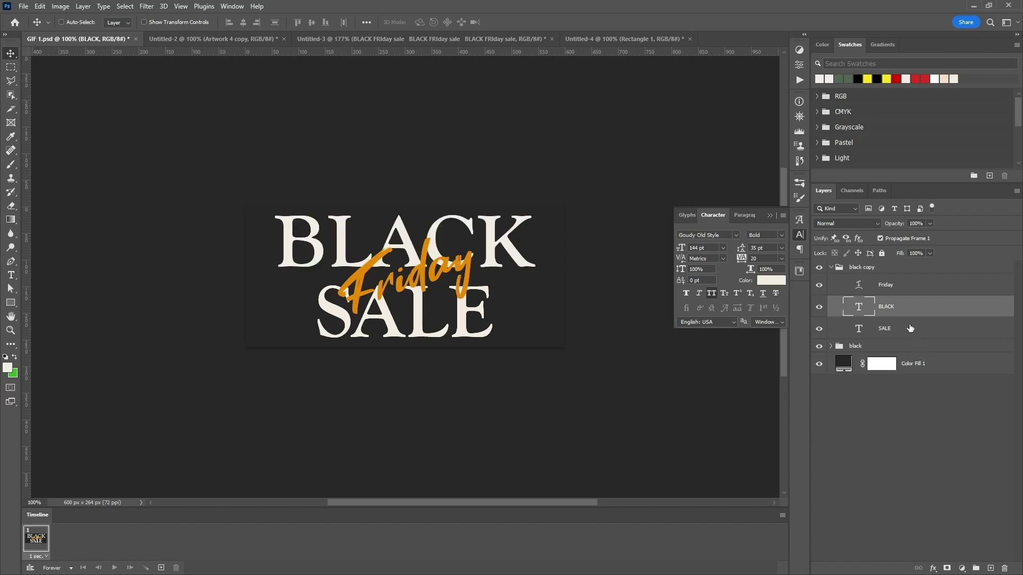
# - Make the copy's SALE text green, then collapse and hide the 'black copy' group
pyautogui.click(910, 328)
pyautogui.click(837, 78)
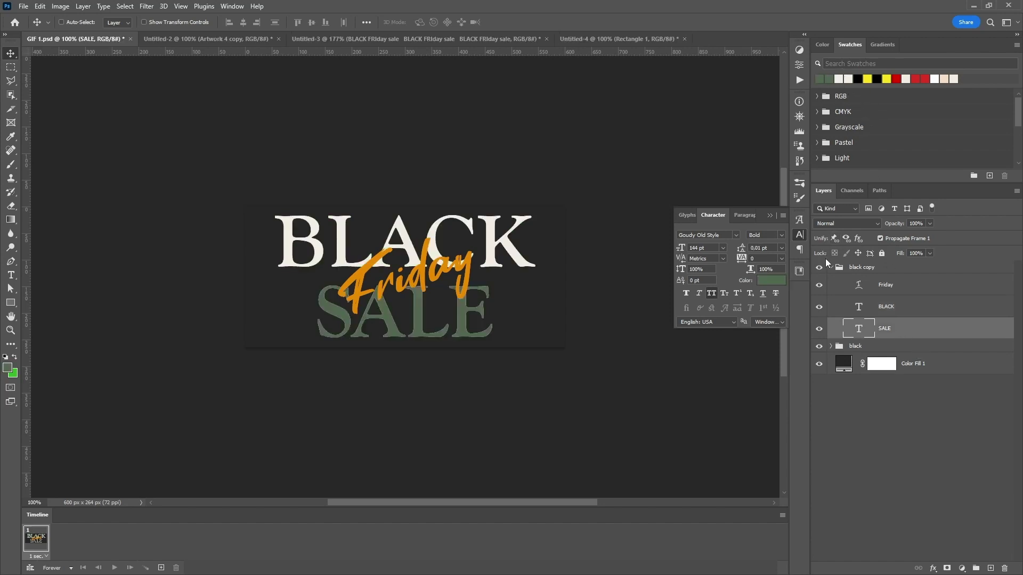
pyautogui.click(830, 268)
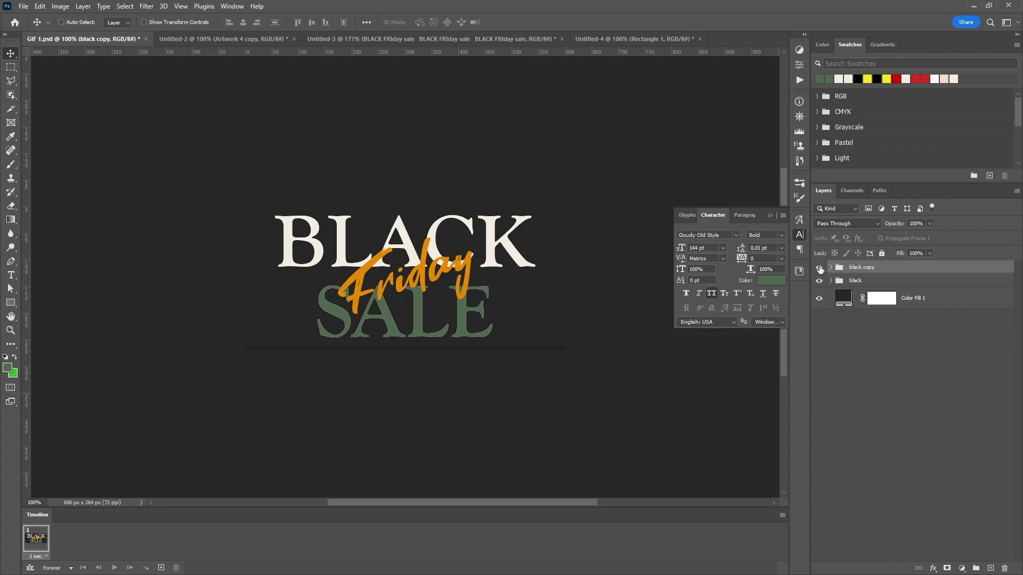
pyautogui.click(819, 268)
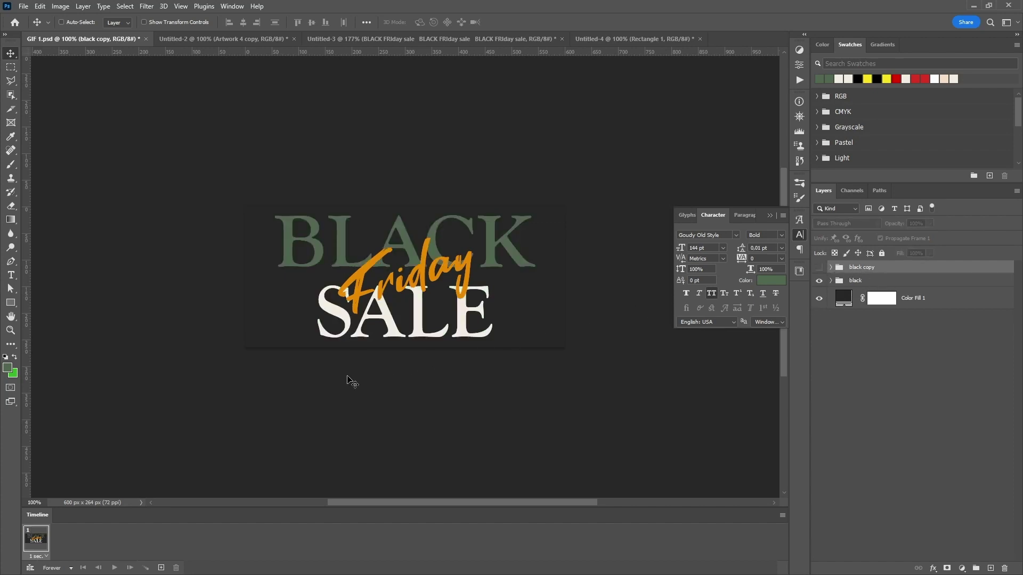
# - Add frame 2 that hides the 'black' group and shows 'black copy'
pyautogui.click(161, 568)
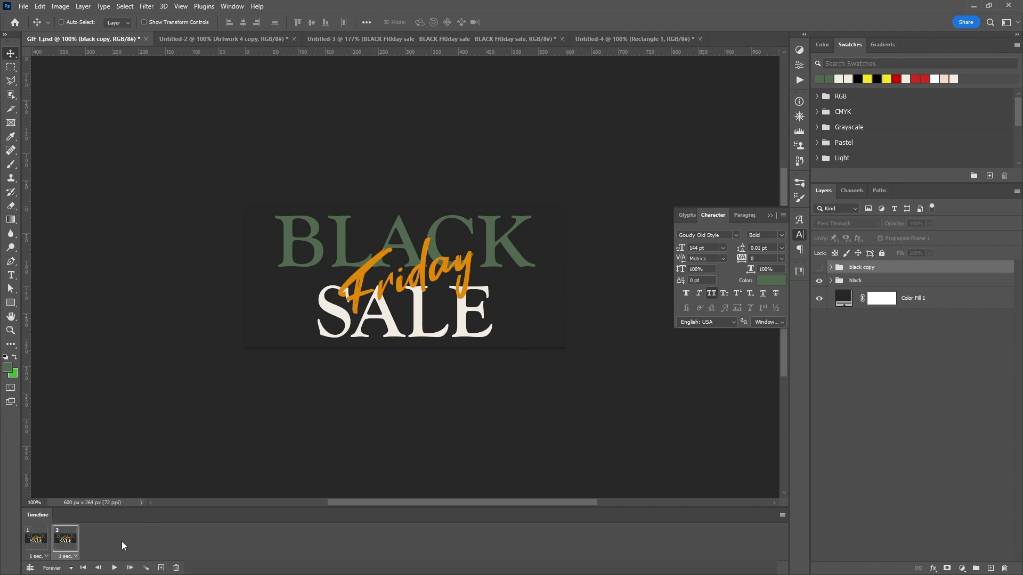
pyautogui.click(35, 545)
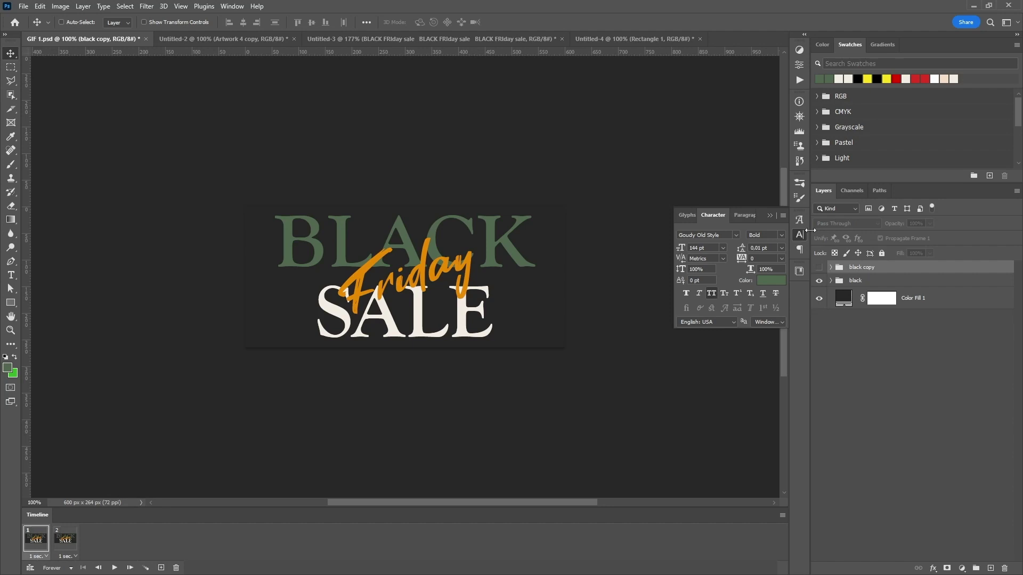
pyautogui.click(857, 283)
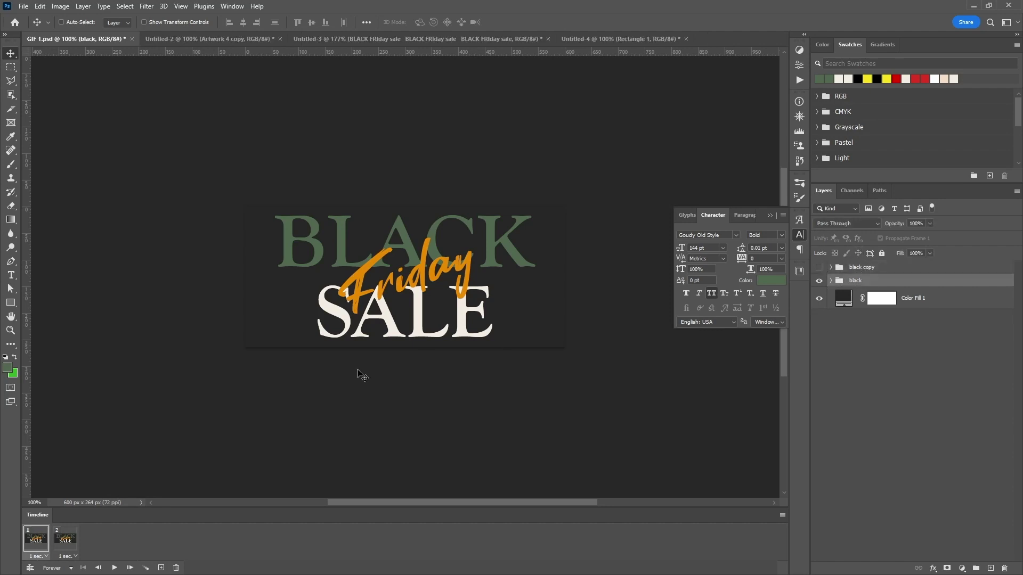
pyautogui.click(64, 546)
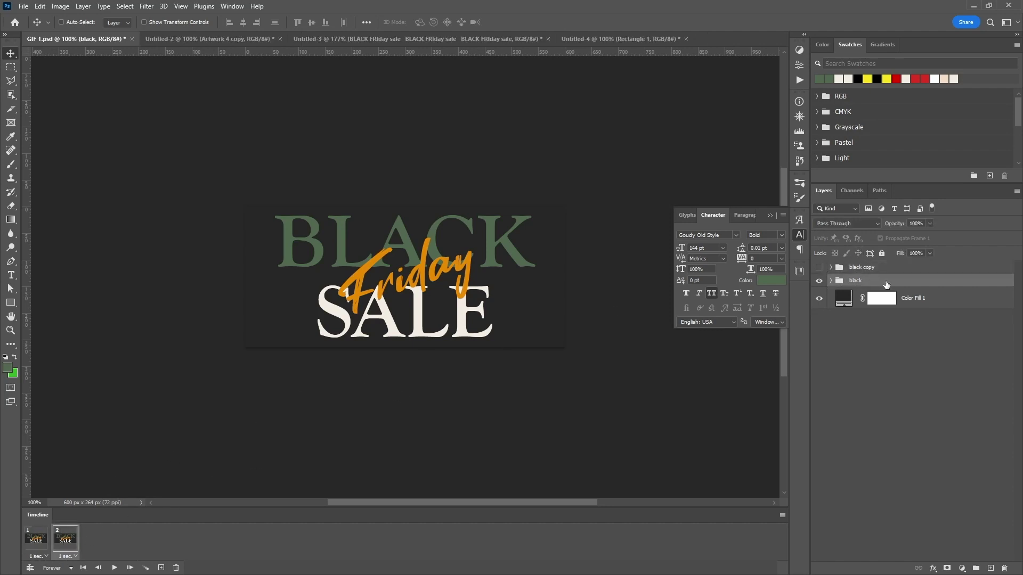
pyautogui.click(887, 270)
pyautogui.click(818, 280)
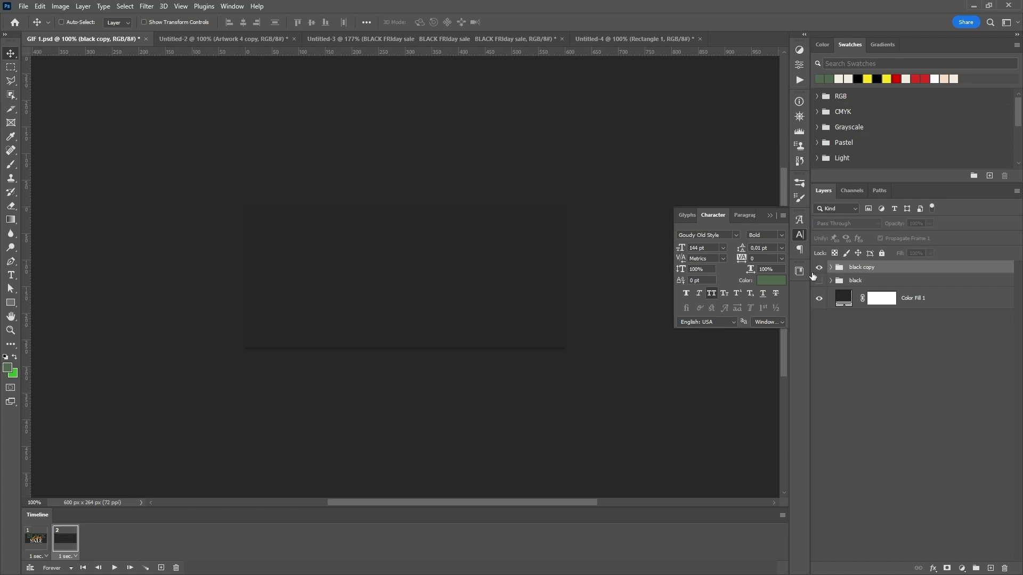
# - Play the two-frame animation preview, then stop it on frame 1
pyautogui.click(113, 568)
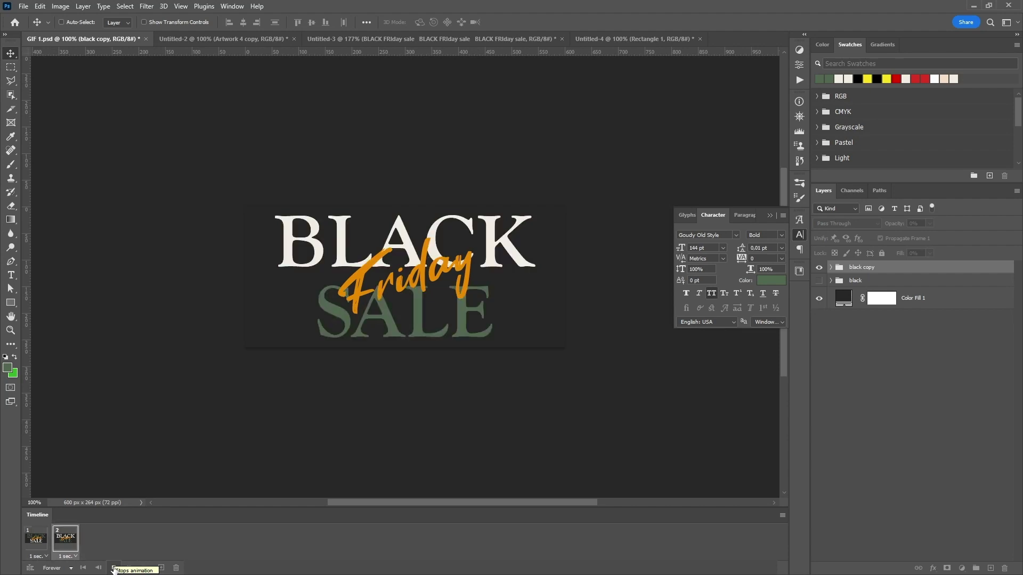
pyautogui.click(113, 569)
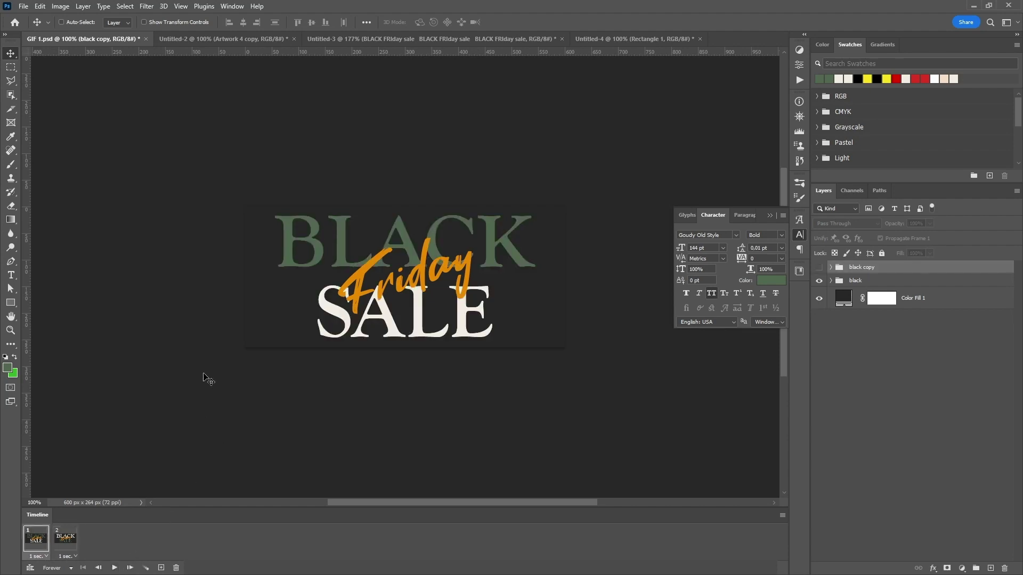
# - Open Save for Web (Legacy) and change the output format from JPEG to GIF
pyautogui.click(23, 6)
pyautogui.moveTo(48, 192)
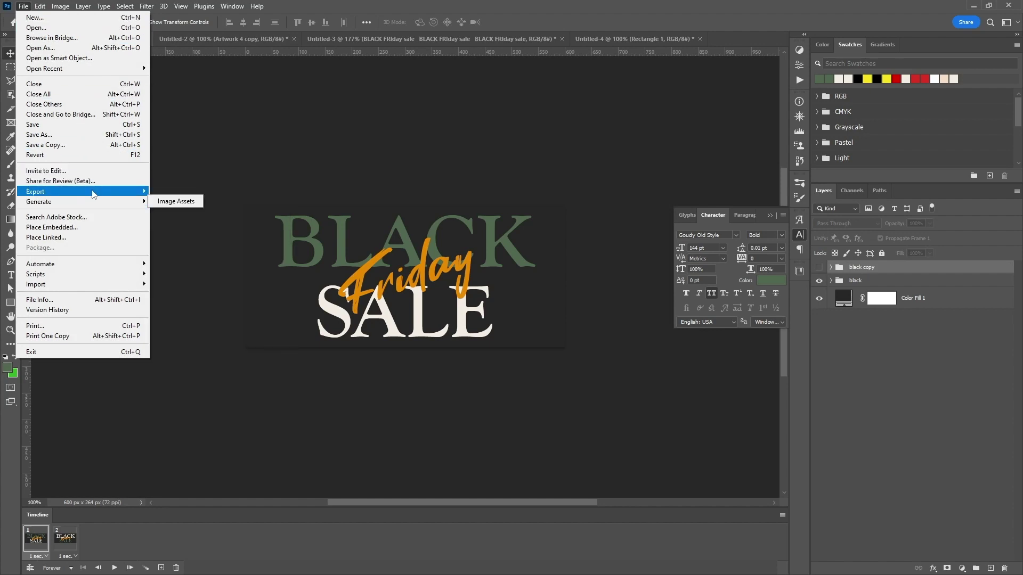
pyautogui.click(215, 232)
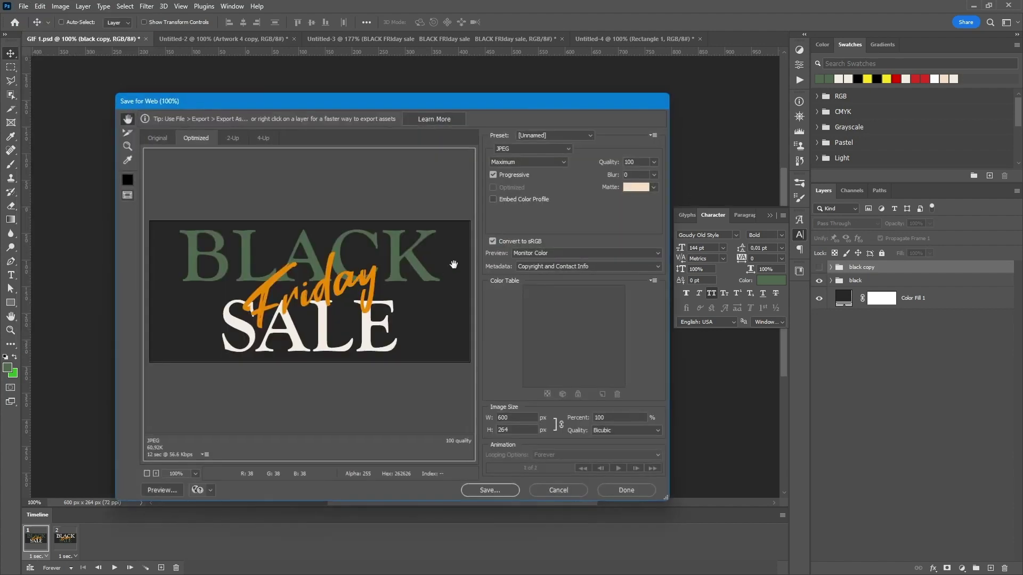
pyautogui.click(553, 149)
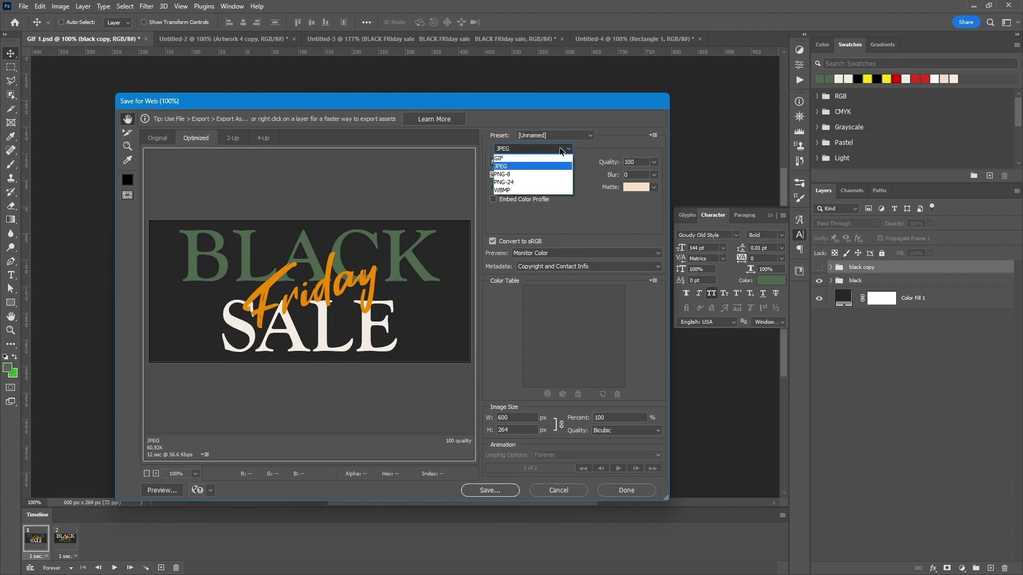
pyautogui.click(511, 164)
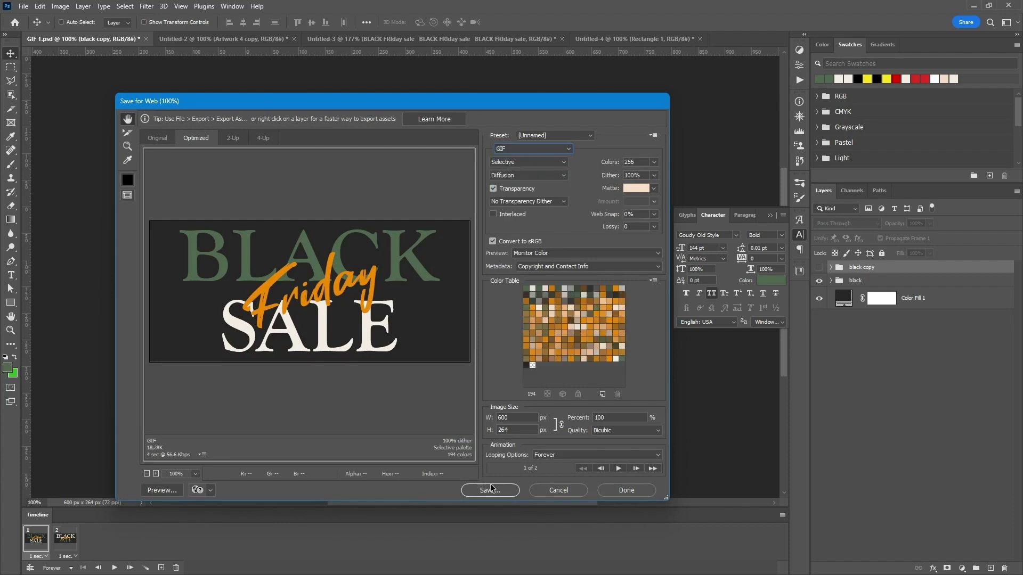